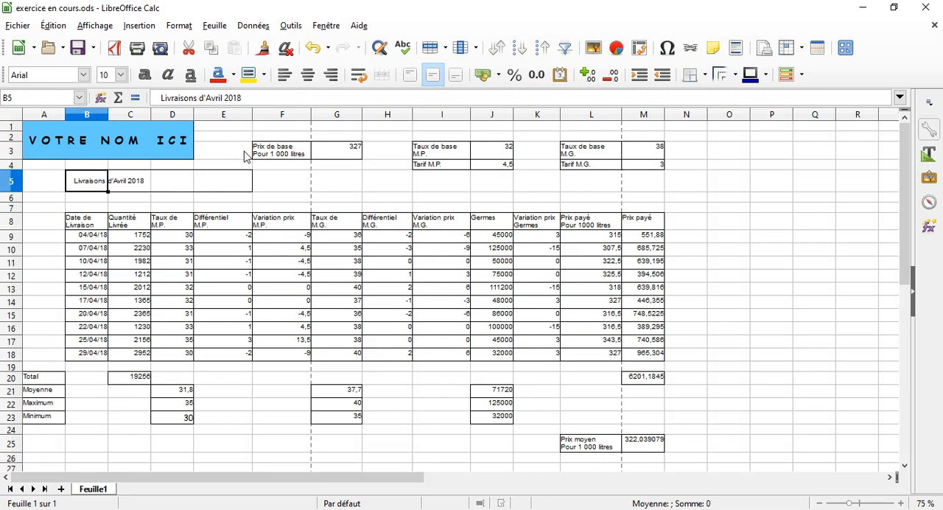
Step: Set the base price, rate and tariff cells F3:M4 to Comic Sans MS, size 12
{"action": "left_click_drag", "start_coordinate": [269, 127], "coordinate": [650, 179]}
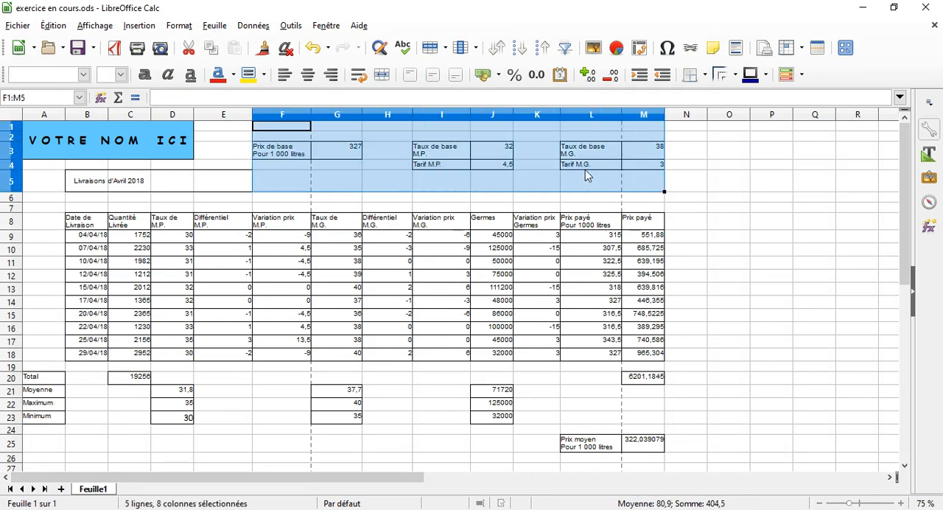
{"action": "left_click", "coordinate": [278, 149]}
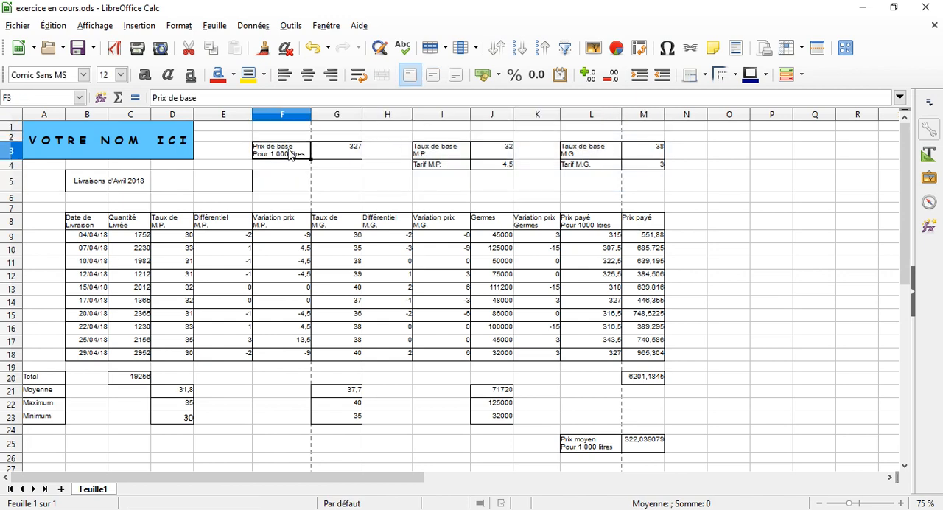
{"action": "left_click_drag", "start_coordinate": [290, 154], "coordinate": [627, 166]}
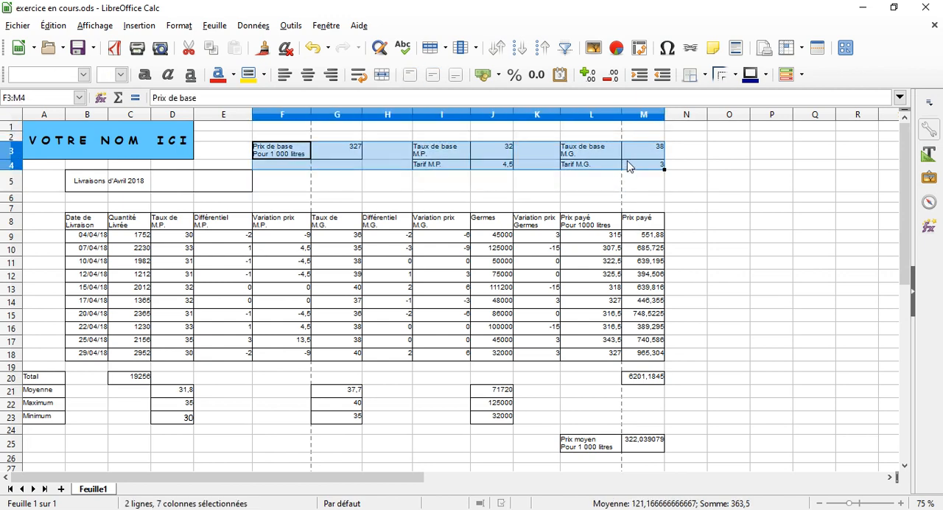
{"action": "left_click", "coordinate": [84, 75]}
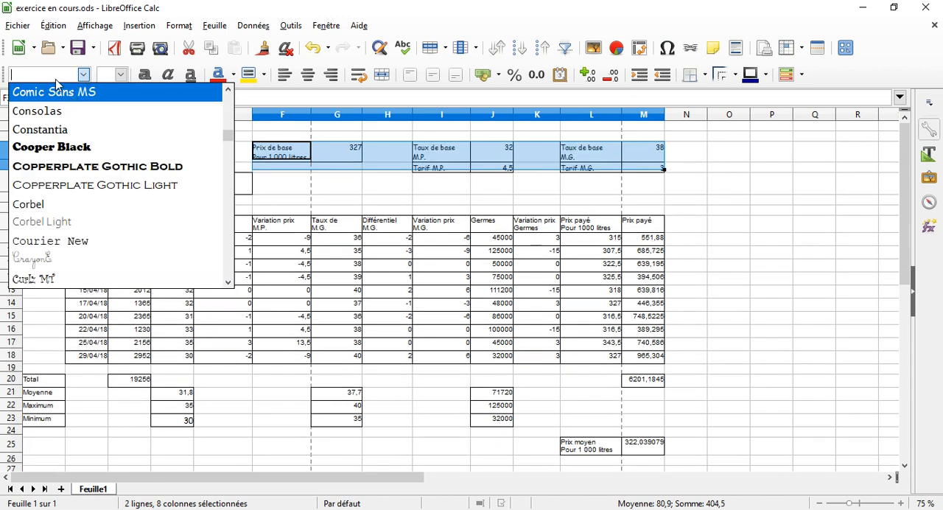
{"action": "type", "text": "Comic Sans MS"}
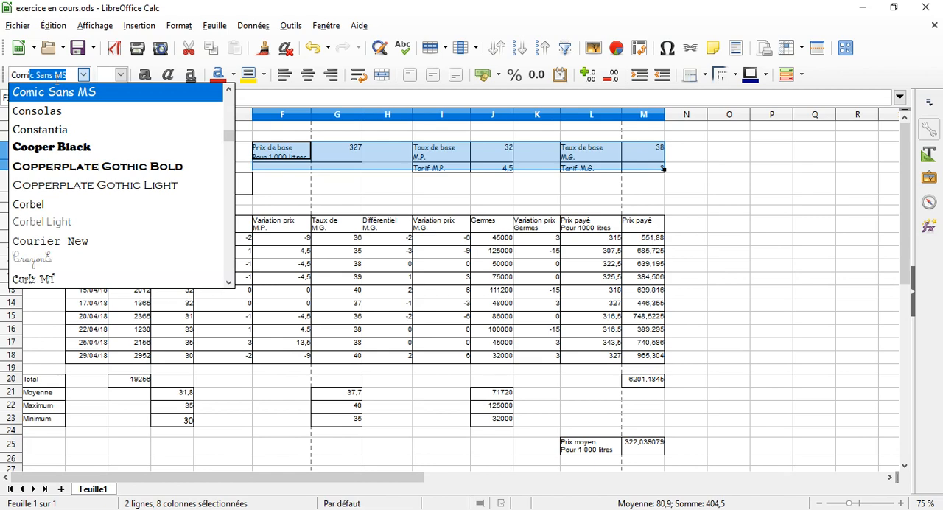
{"action": "left_click", "coordinate": [35, 96]}
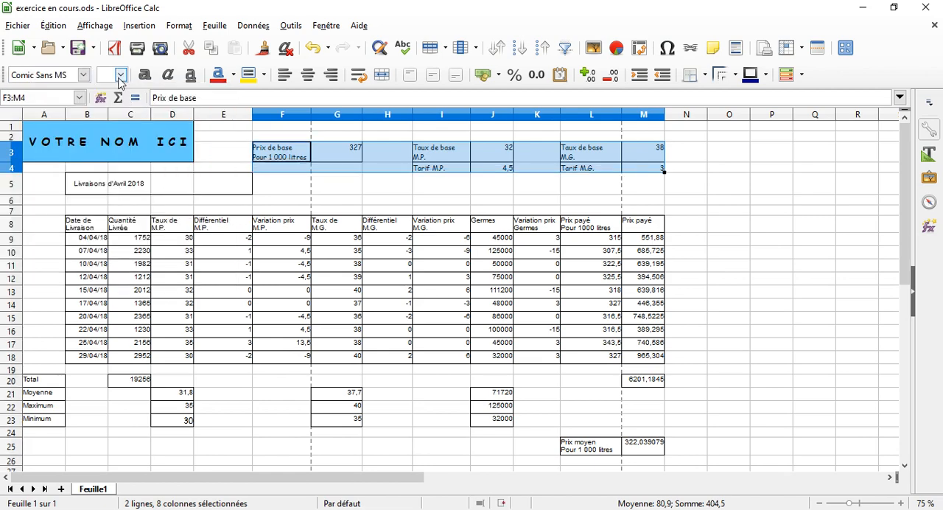
{"action": "left_click", "coordinate": [121, 75]}
{"action": "left_click", "coordinate": [110, 148]}
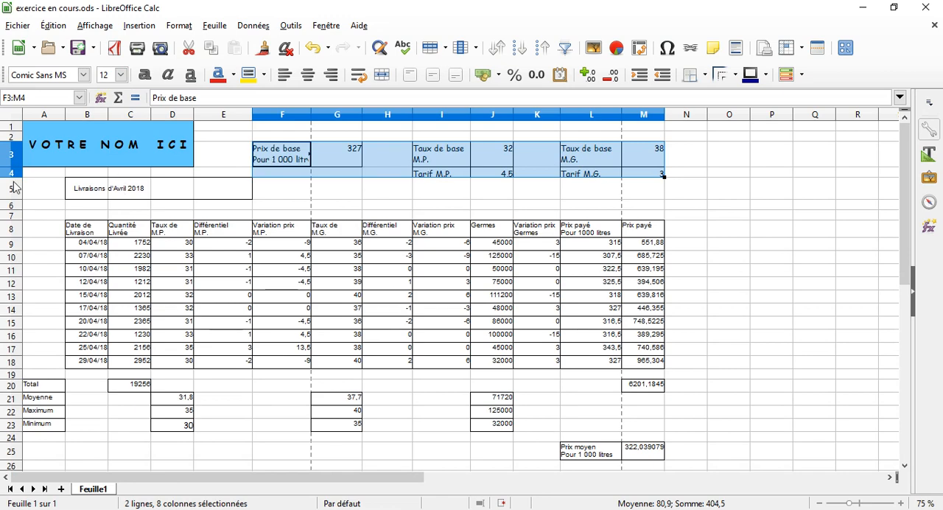
Step: Format the delivery table and its summary rows, A8:M25, in Comic Sans MS, size 12
{"action": "left_click_drag", "start_coordinate": [42, 231], "coordinate": [650, 447]}
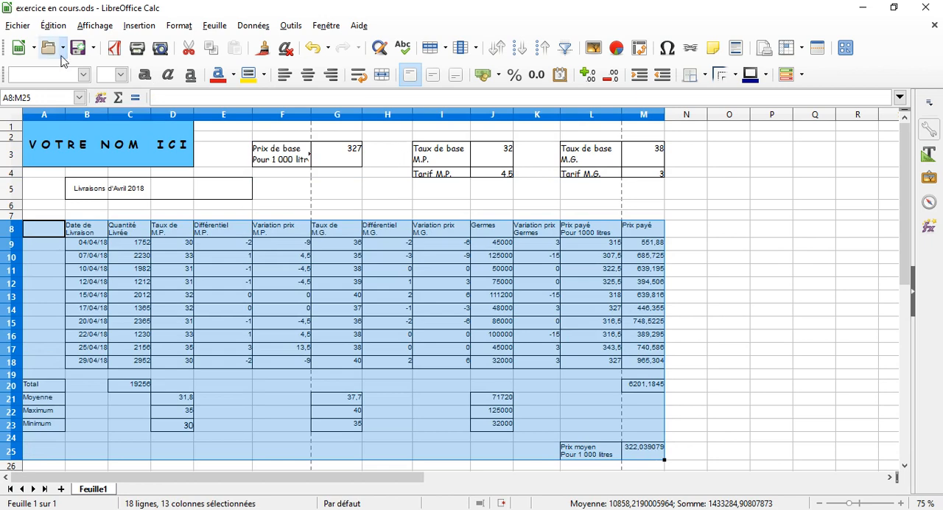
{"action": "left_click", "coordinate": [76, 74]}
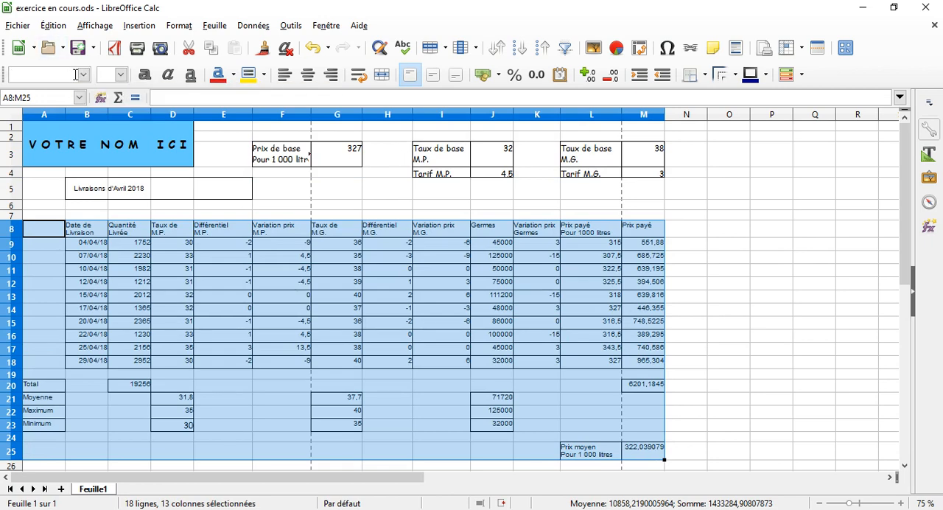
{"action": "type", "text": "Comic Sans MS"}
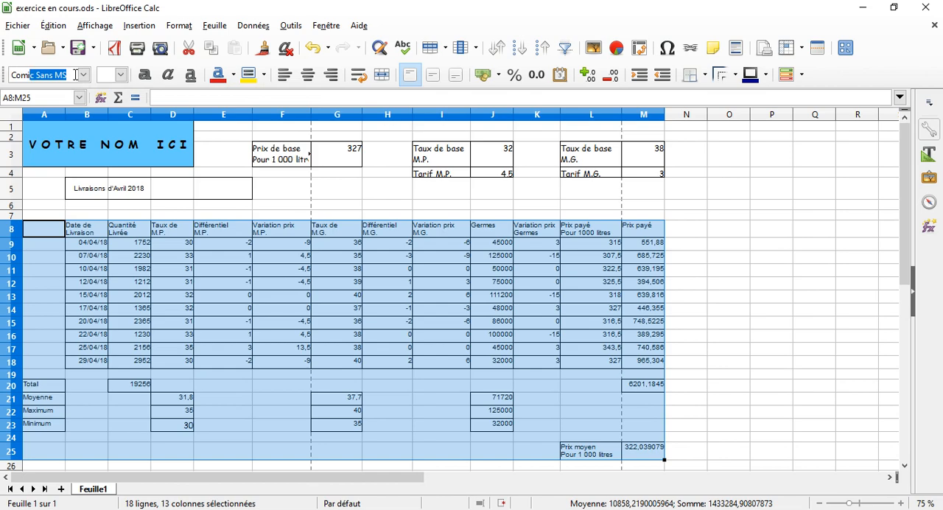
{"action": "left_click", "coordinate": [122, 75]}
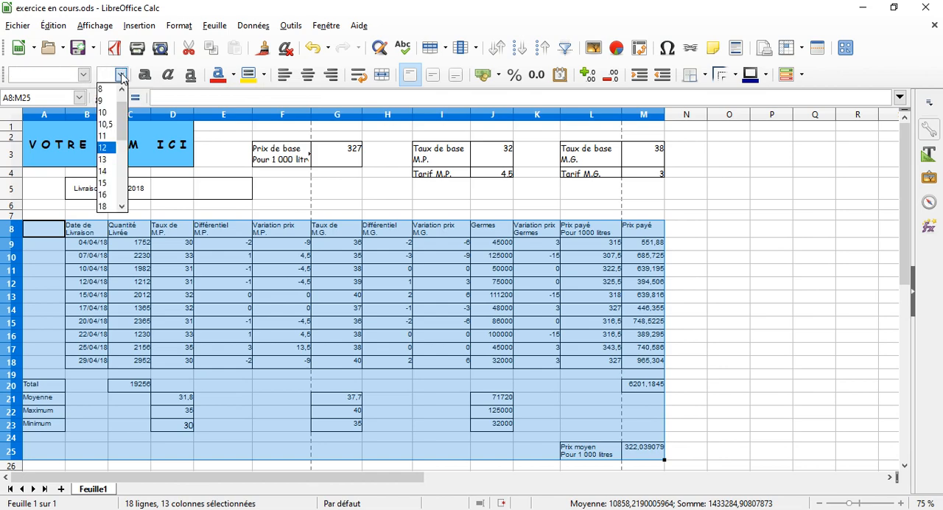
{"action": "left_click", "coordinate": [104, 148]}
{"action": "type", "text": "Comic Sans MS"}
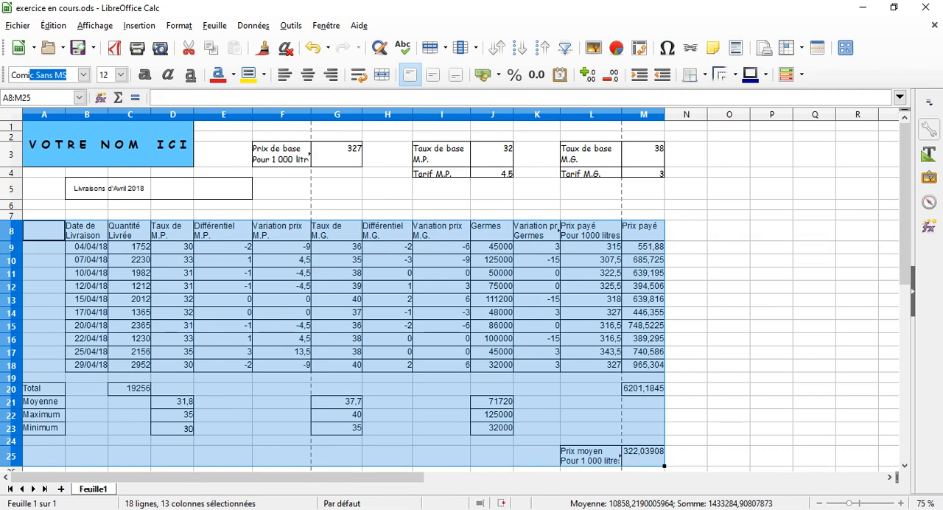
{"action": "key", "text": "Return"}
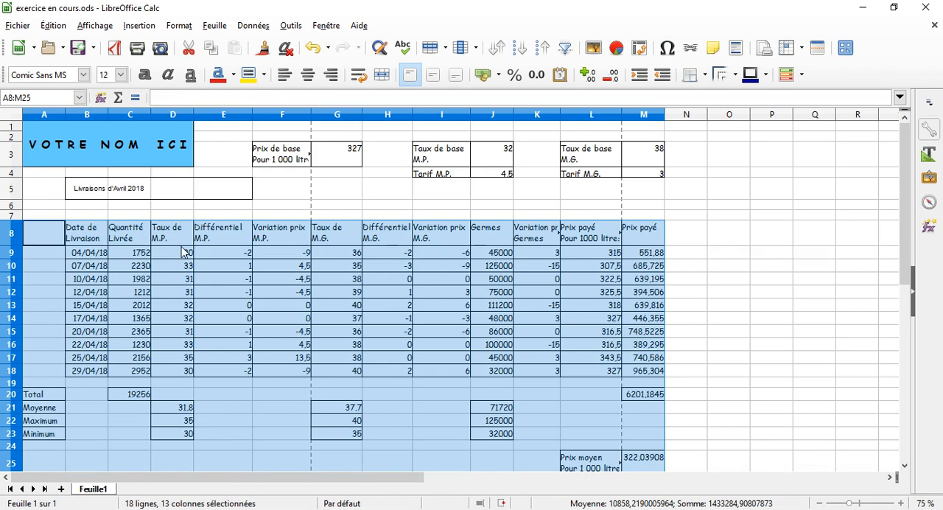
{"action": "left_click", "coordinate": [250, 270]}
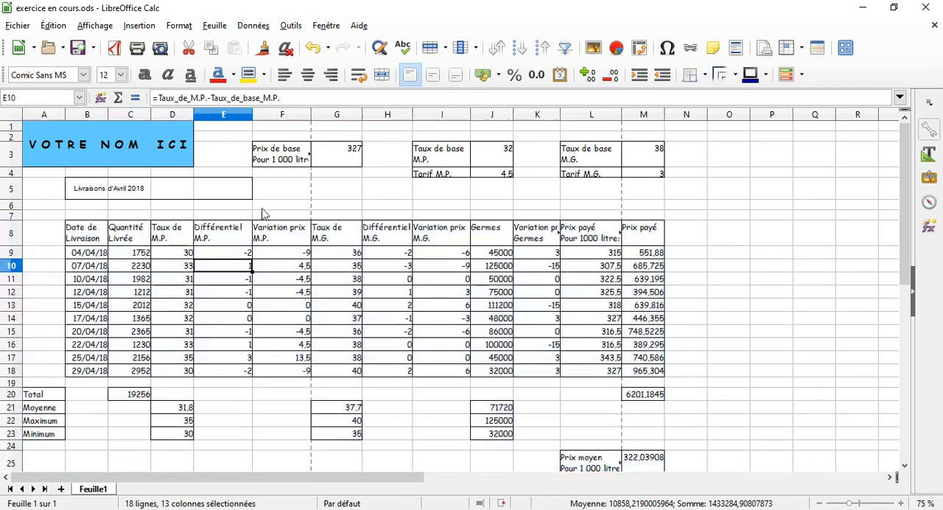
Step: Set the vertical alignment of both ranges F2:M4 and A8:M25 to Milieu
{"action": "left_click_drag", "start_coordinate": [275, 137], "coordinate": [638, 174]}
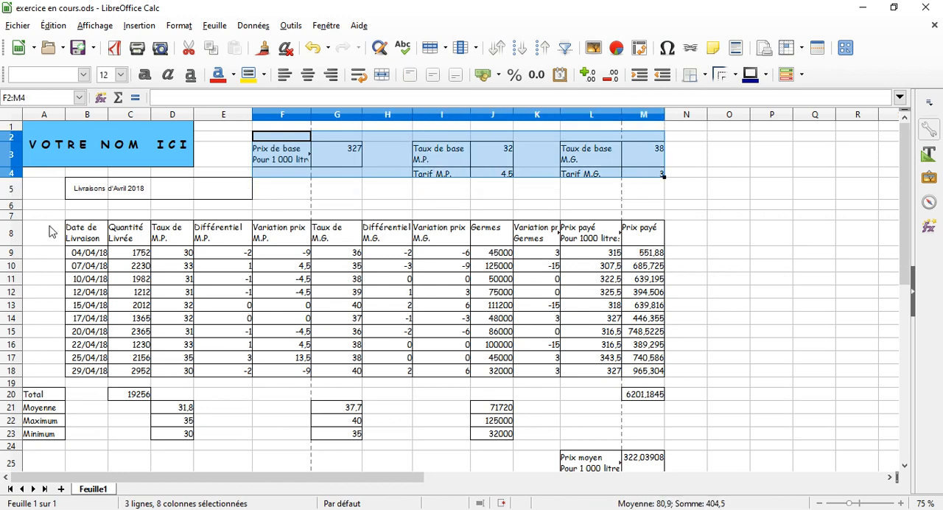
{"action": "left_click_drag", "start_coordinate": [50, 232], "coordinate": [651, 455]}
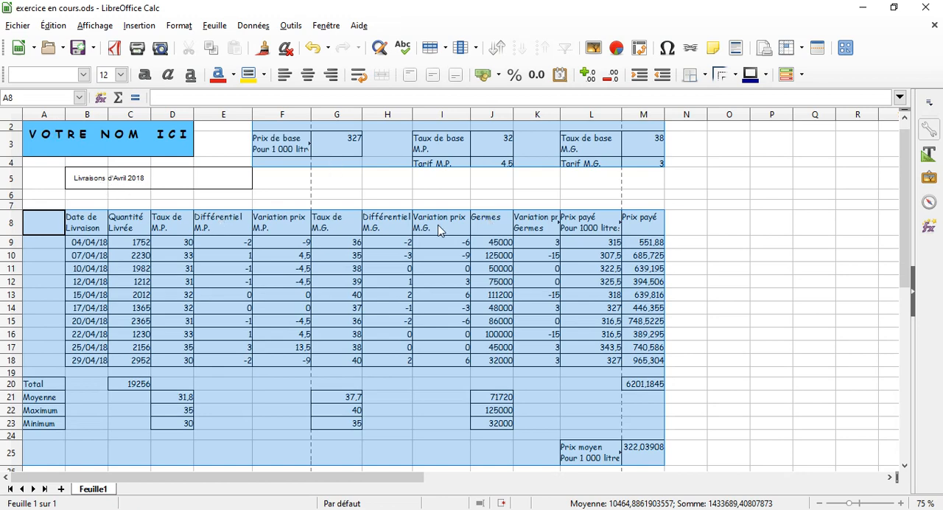
{"action": "right_click", "coordinate": [442, 253]}
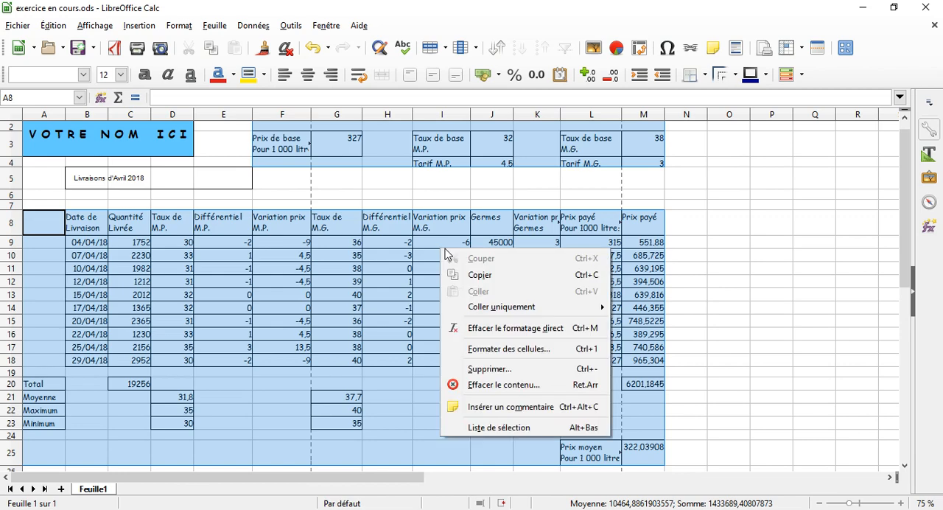
{"action": "left_click", "coordinate": [508, 350]}
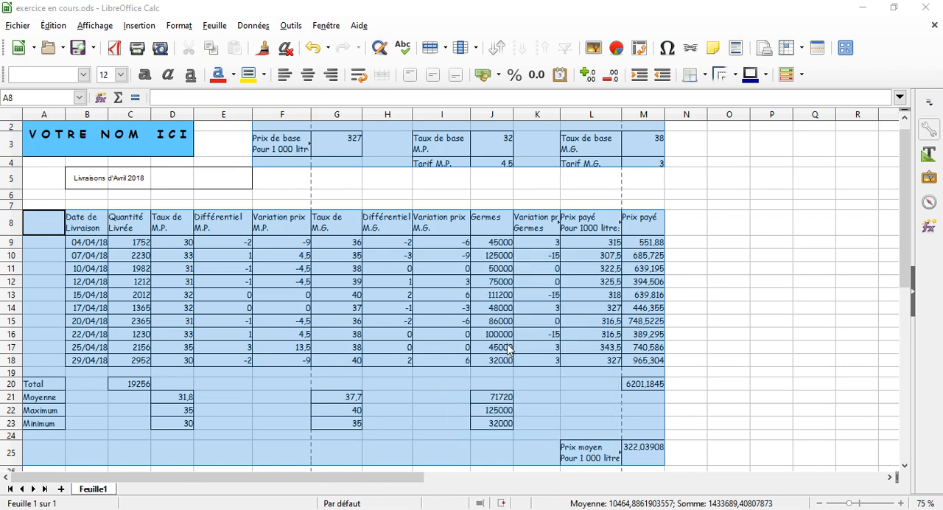
{"action": "left_click_drag", "start_coordinate": [433, 97], "coordinate": [573, 230]}
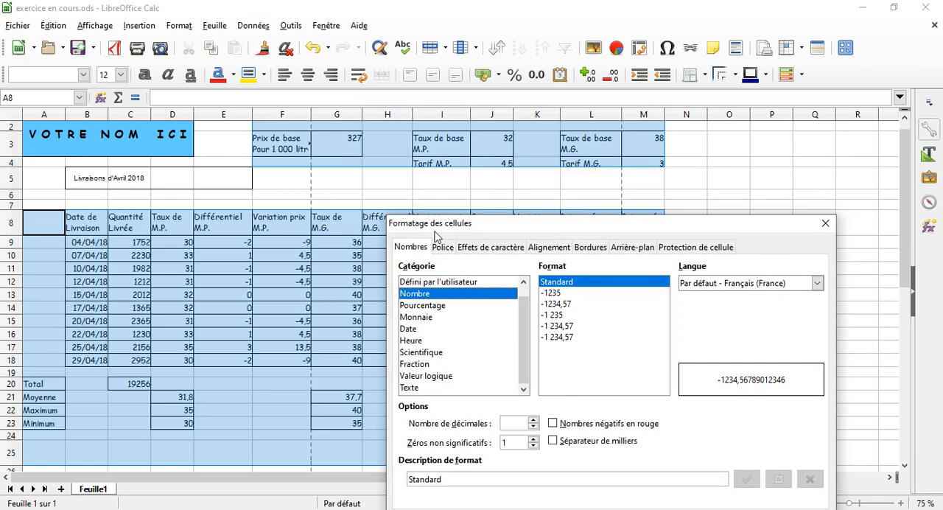
{"action": "left_click_drag", "start_coordinate": [466, 234], "coordinate": [483, 293]}
{"action": "left_click_drag", "start_coordinate": [646, 294], "coordinate": [491, 124]}
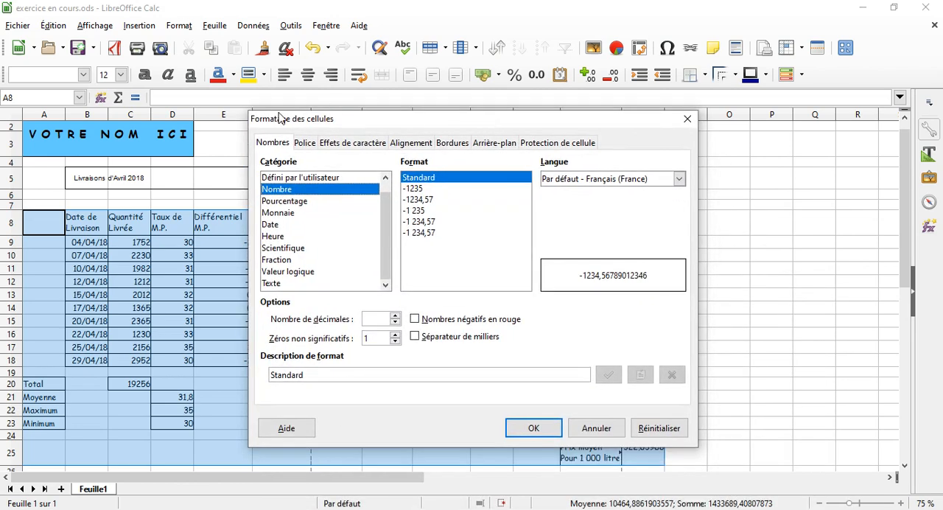
{"action": "left_click", "coordinate": [412, 146]}
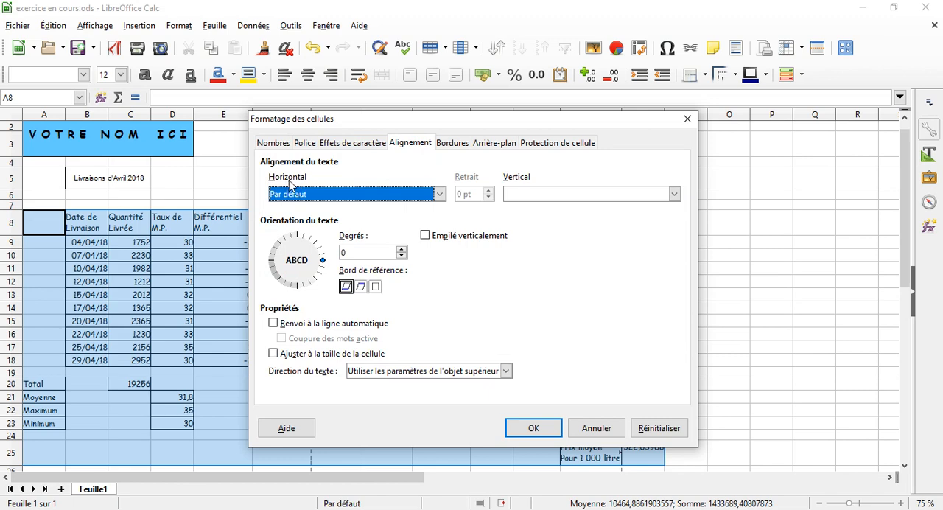
{"action": "left_click", "coordinate": [674, 194]}
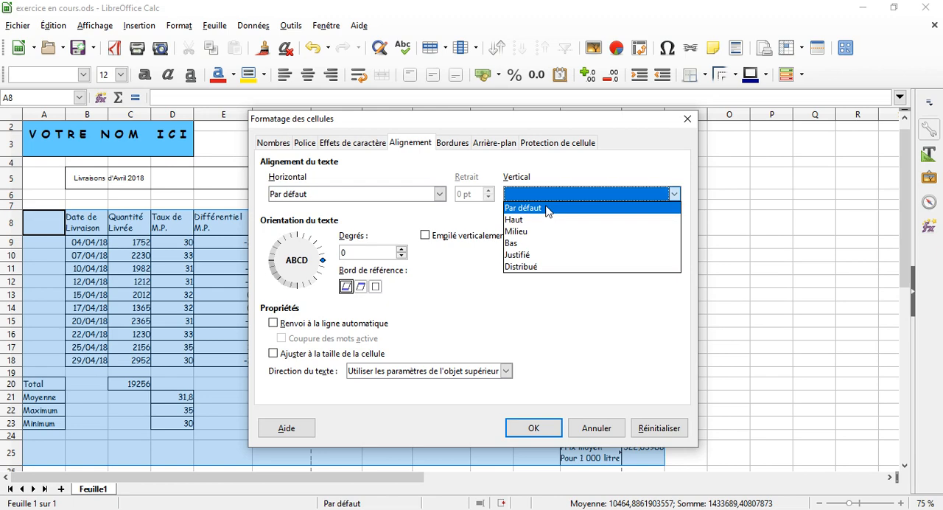
{"action": "left_click", "coordinate": [529, 232]}
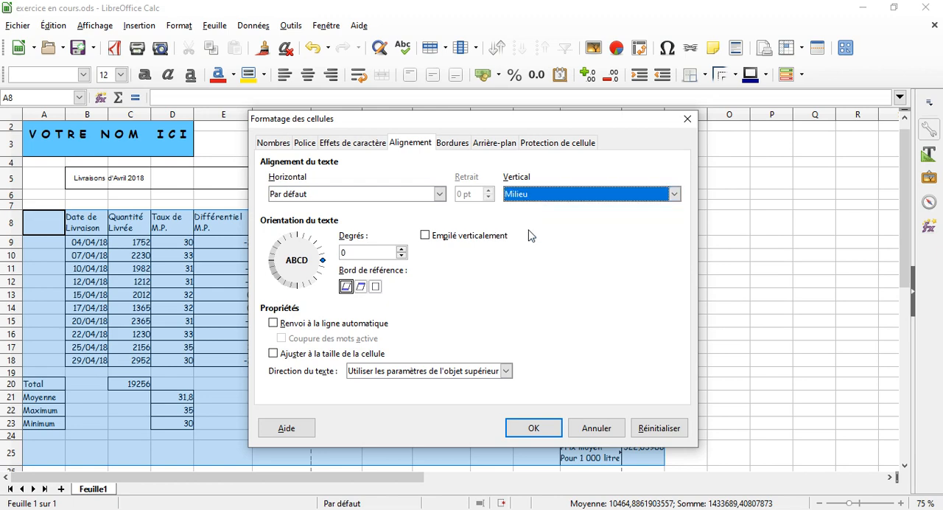
{"action": "left_click", "coordinate": [545, 433]}
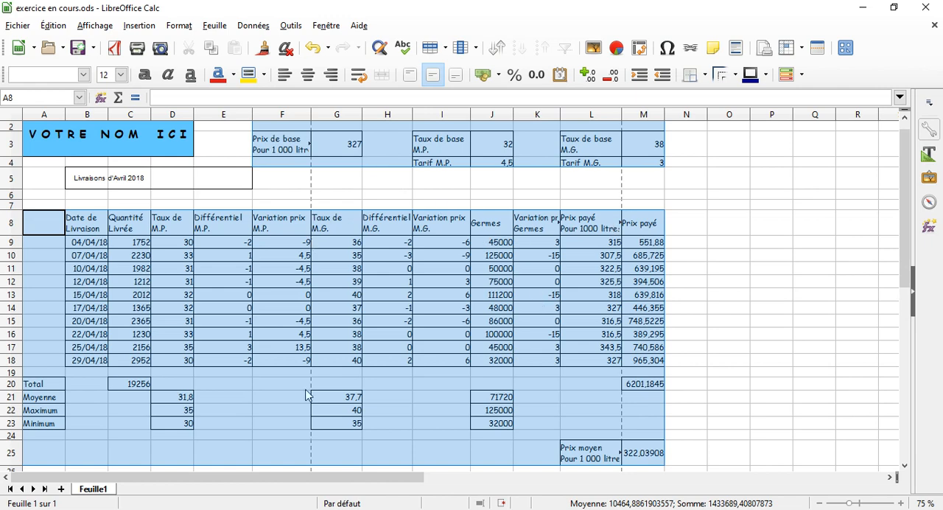
Step: Check the formatting instructions in the PDF-XChange Viewer document, and set the delivery title cells B5:E5 to Comic Sans MS, size 20
{"action": "left_click", "coordinate": [296, 509]}
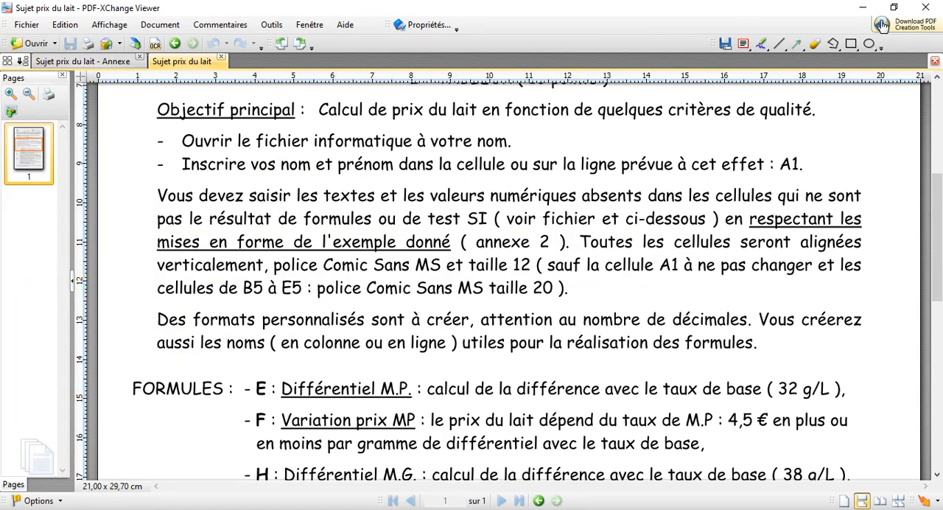
{"action": "left_click", "coordinate": [863, 8]}
{"action": "left_click", "coordinate": [94, 178]}
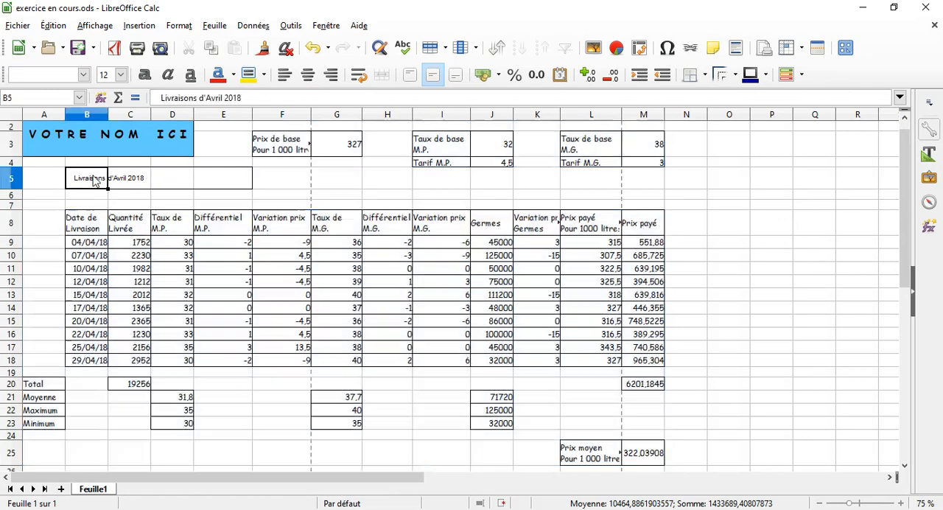
{"action": "left_click_drag", "start_coordinate": [84, 176], "coordinate": [212, 181]}
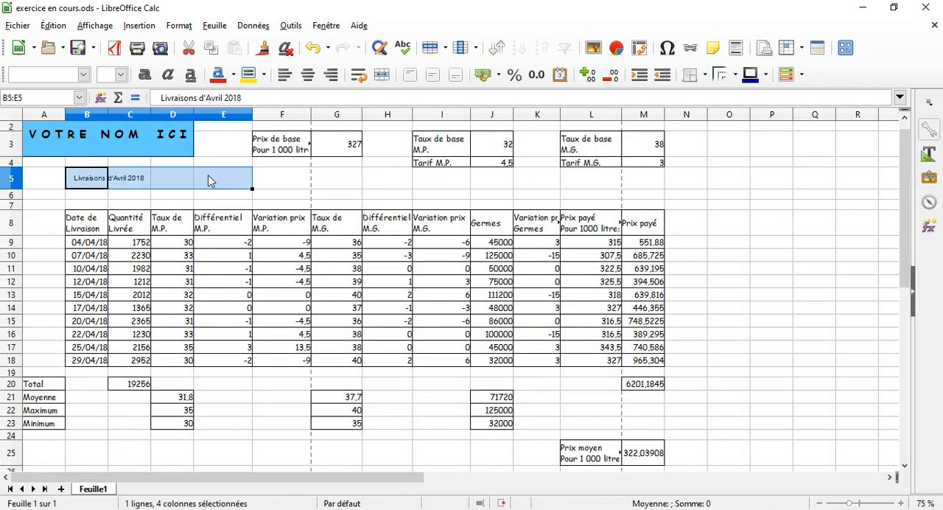
{"action": "left_click", "coordinate": [68, 78]}
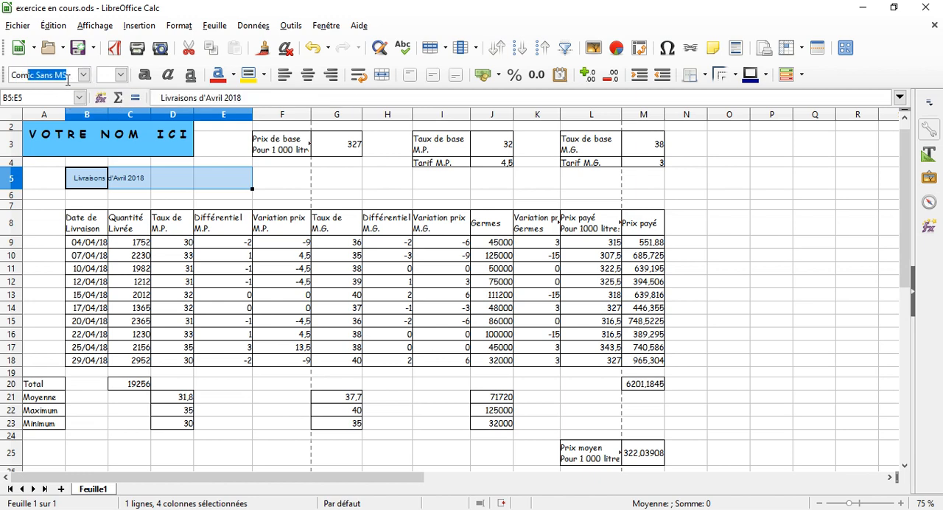
{"action": "type", "text": "Com"}
{"action": "key", "text": "Return"}
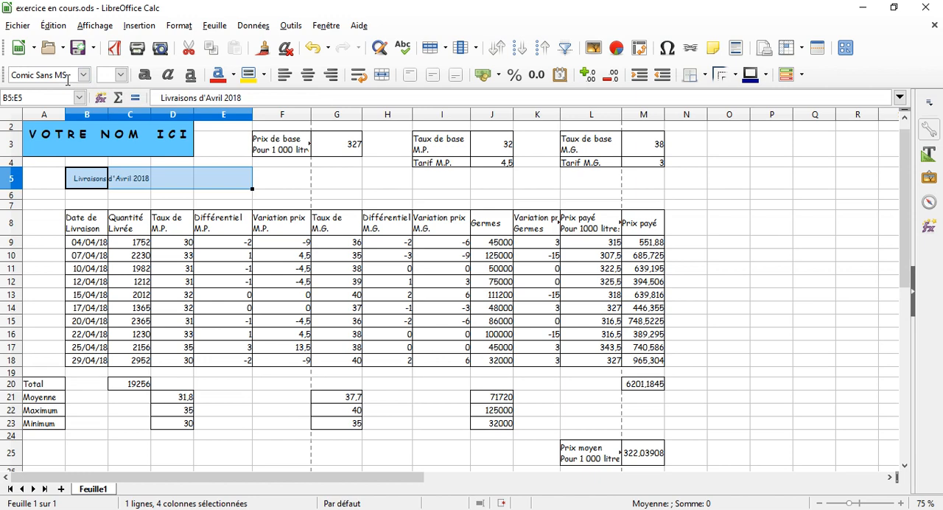
{"action": "left_click", "coordinate": [120, 75]}
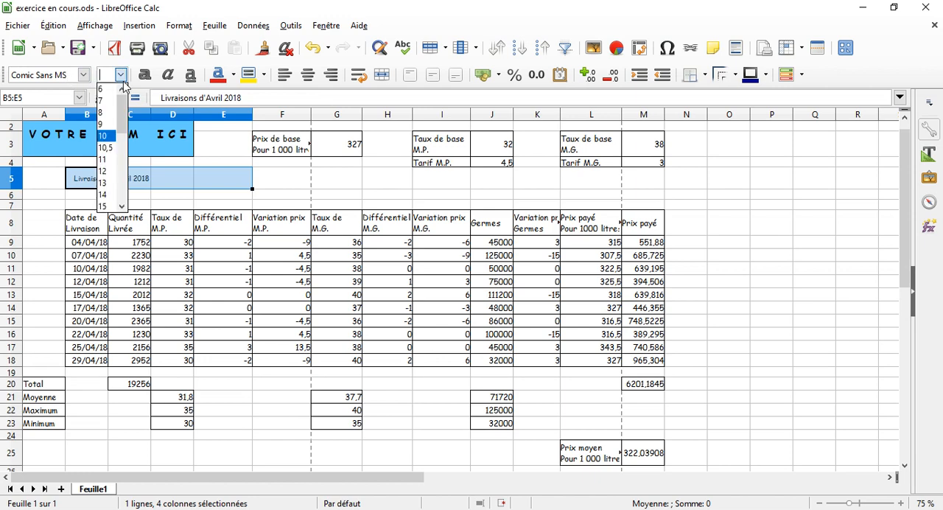
{"action": "left_click", "coordinate": [121, 206]}
{"action": "left_click", "coordinate": [122, 206]}
{"action": "left_click", "coordinate": [122, 206]}
{"action": "left_click", "coordinate": [121, 206]}
{"action": "left_click", "coordinate": [103, 194]}
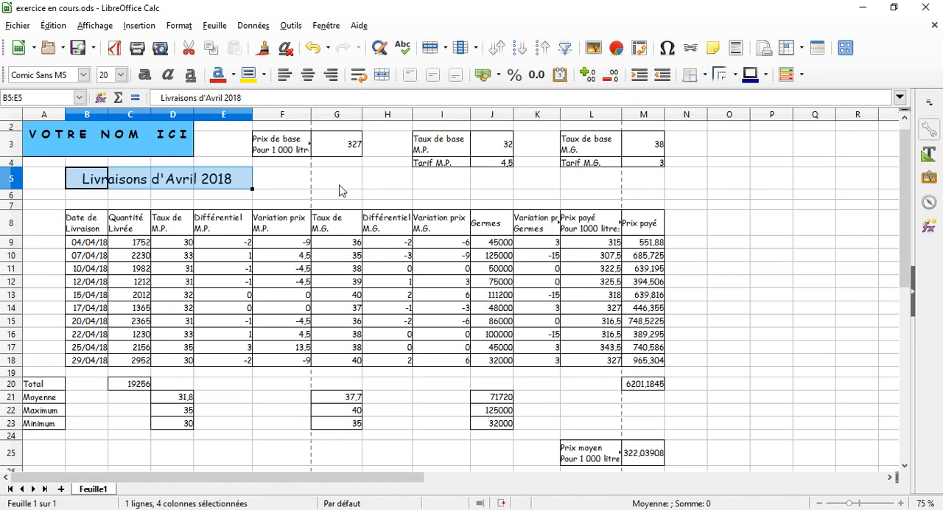
Step: Fit the widths of columns F, K and L to their contents
{"action": "left_click", "coordinate": [307, 185]}
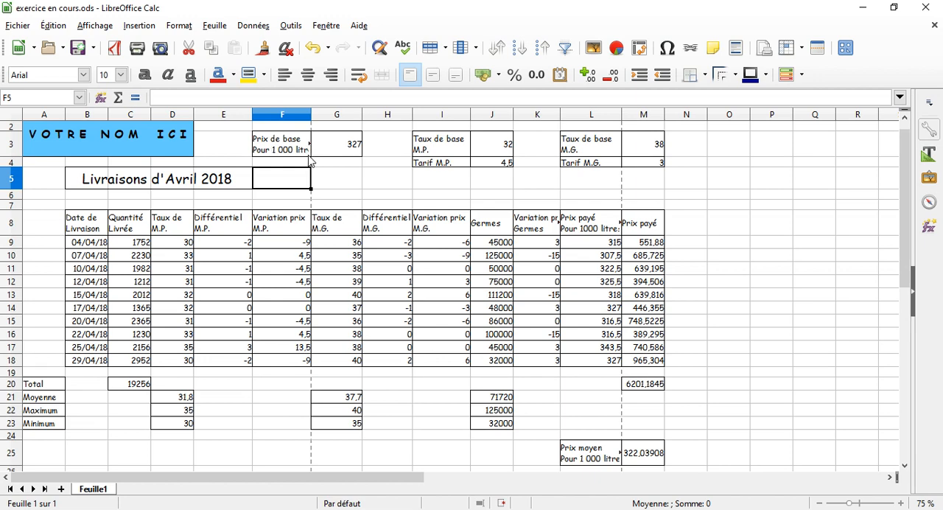
{"action": "double_click", "coordinate": [311, 112]}
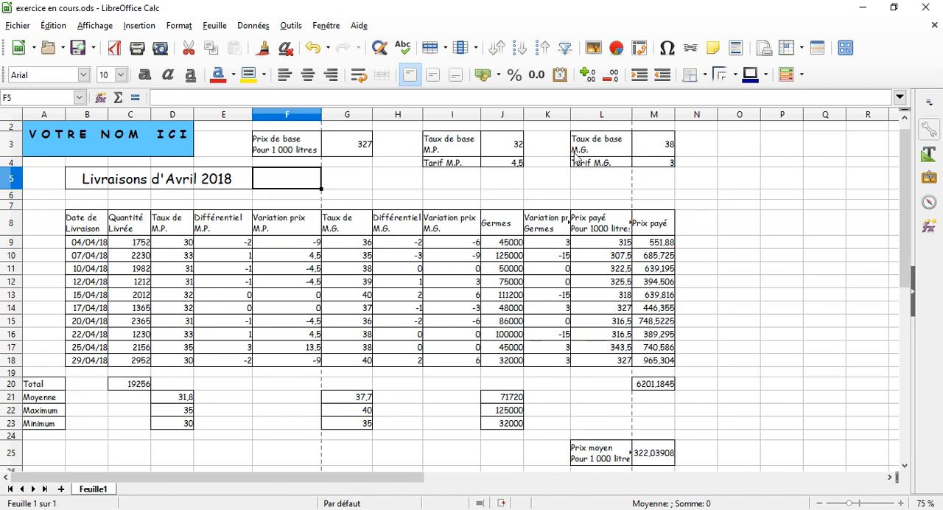
{"action": "double_click", "coordinate": [569, 112]}
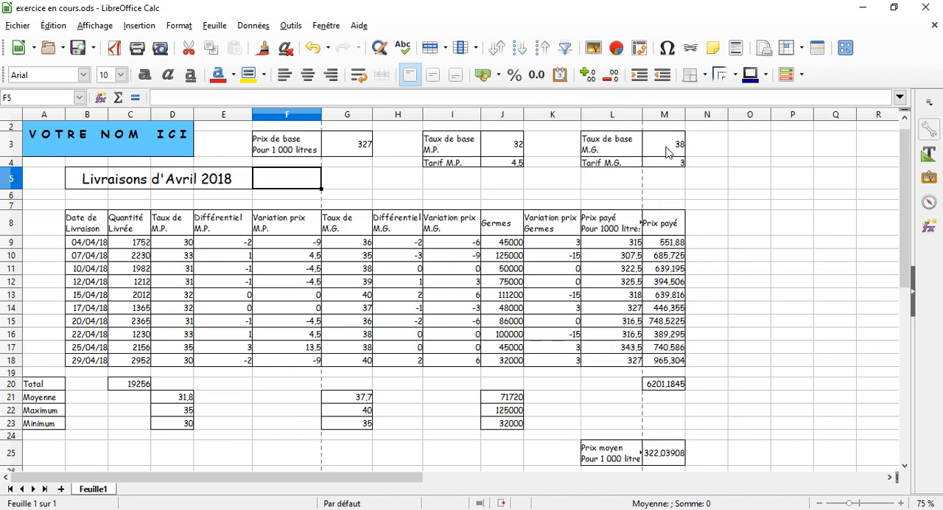
{"action": "double_click", "coordinate": [643, 114]}
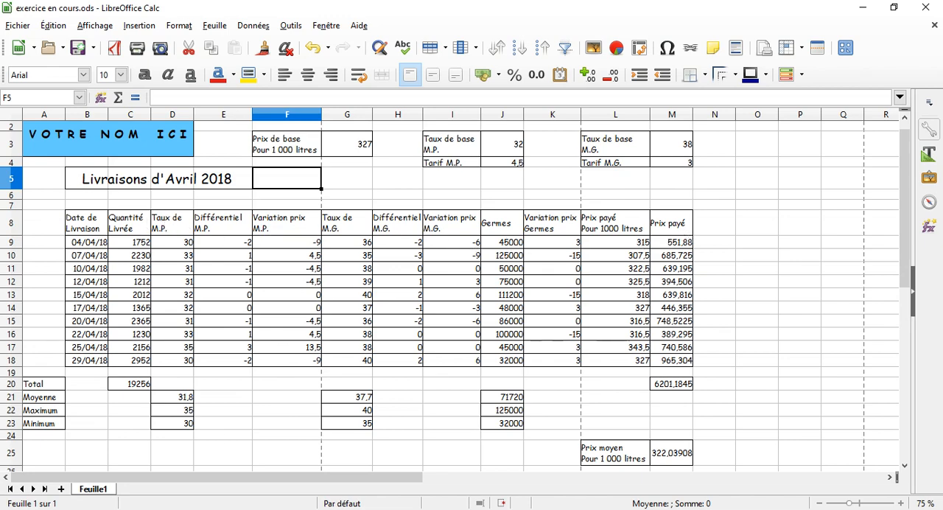
Step: Switch to PDF-XChange Viewer and check the example layout in the Annexe document against the formatting instructions in Sujet prix du lait
{"action": "left_click", "coordinate": [244, 509]}
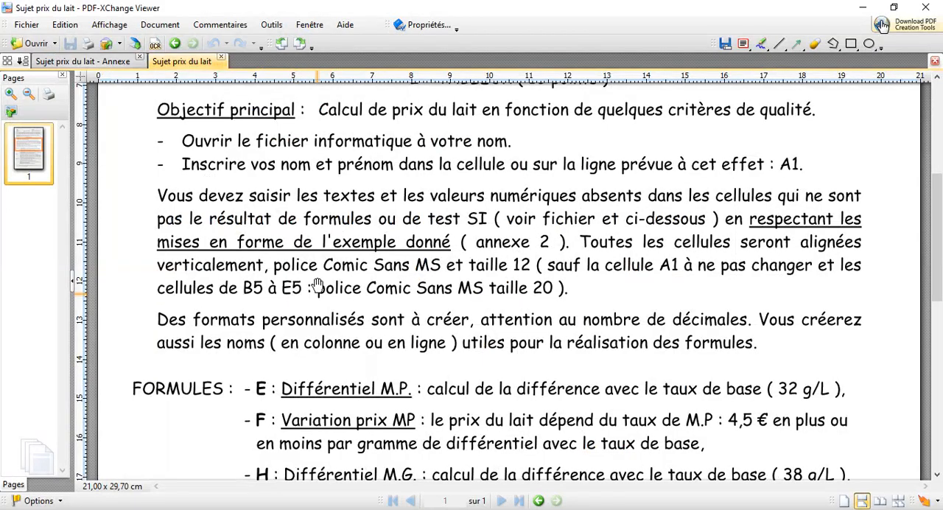
{"action": "left_click", "coordinate": [105, 61]}
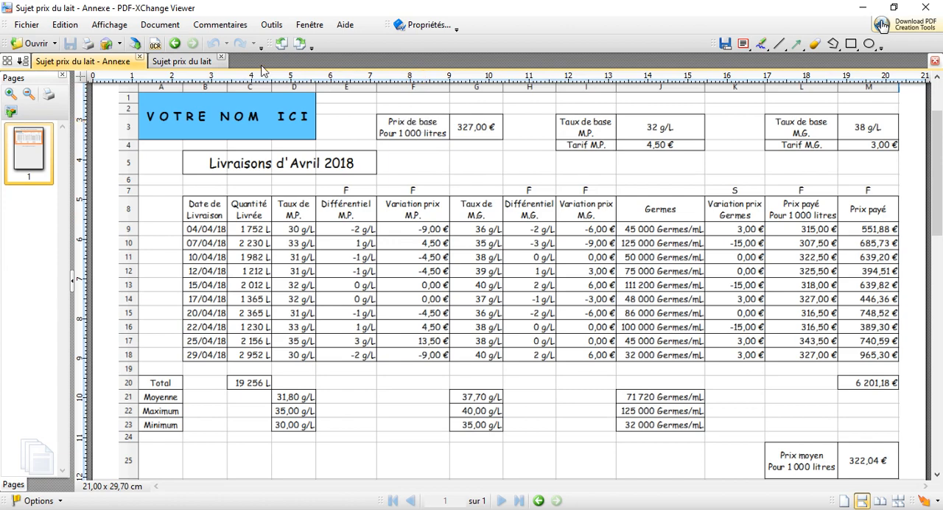
{"action": "left_click", "coordinate": [205, 63]}
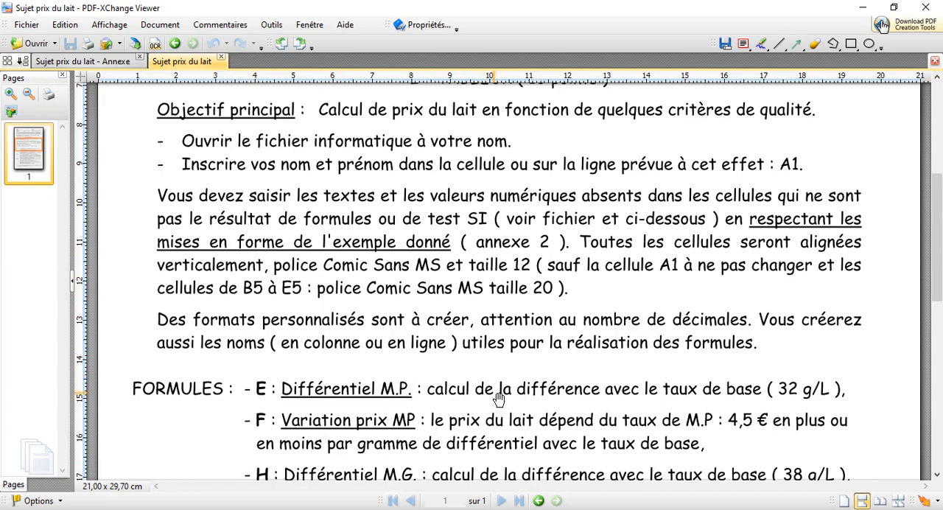
Step: Centre the contents of B8:M8 and F3:M4 horizontally in the LibreOffice Calc sheet, and return to the instructions in PDF-XChange Viewer
{"action": "key", "text": "alt+Tab"}
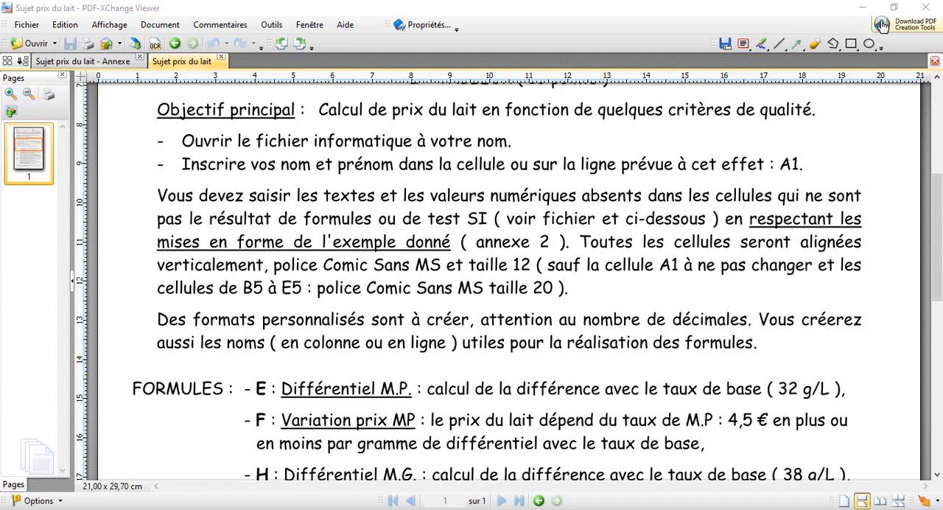
{"action": "left_click_drag", "start_coordinate": [82, 228], "coordinate": [663, 234]}
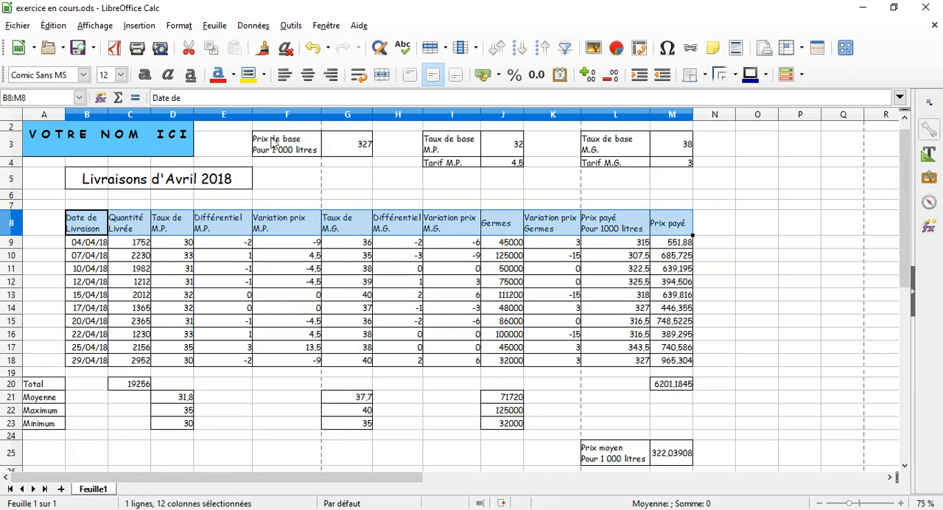
{"action": "left_click", "coordinate": [282, 146]}
{"action": "left_click_drag", "start_coordinate": [283, 146], "coordinate": [667, 164]}
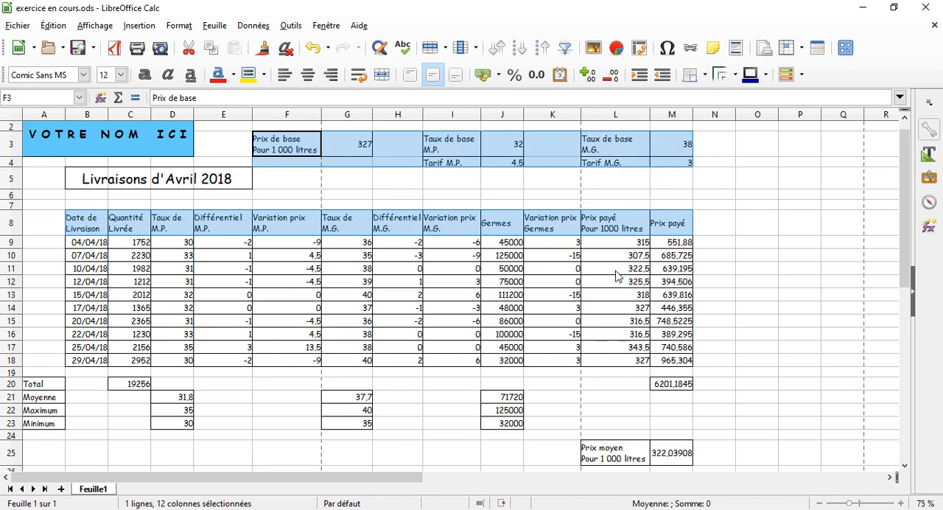
{"action": "left_click", "coordinate": [308, 75]}
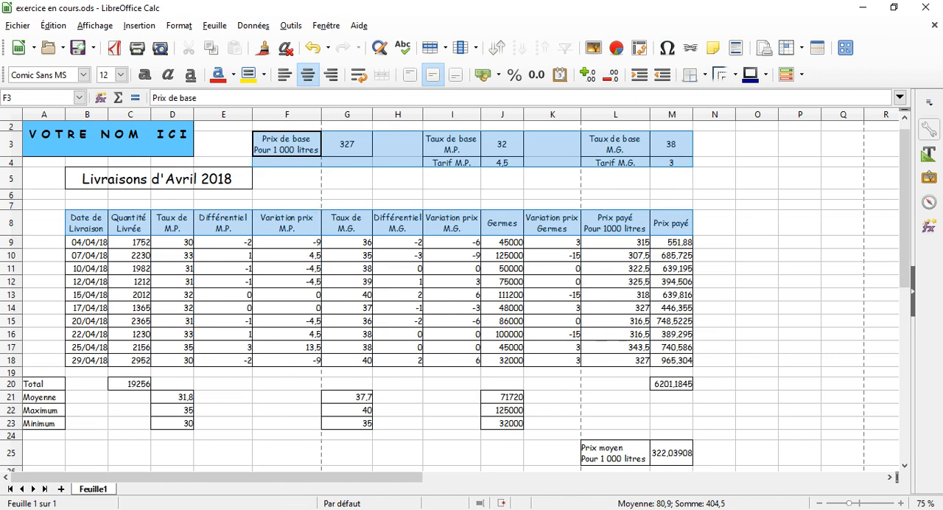
{"action": "key", "text": "alt+Tab"}
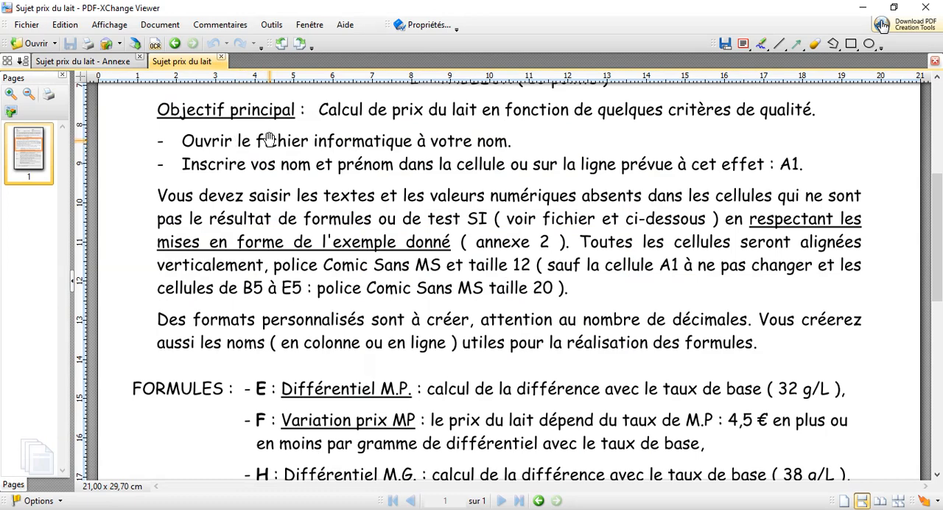